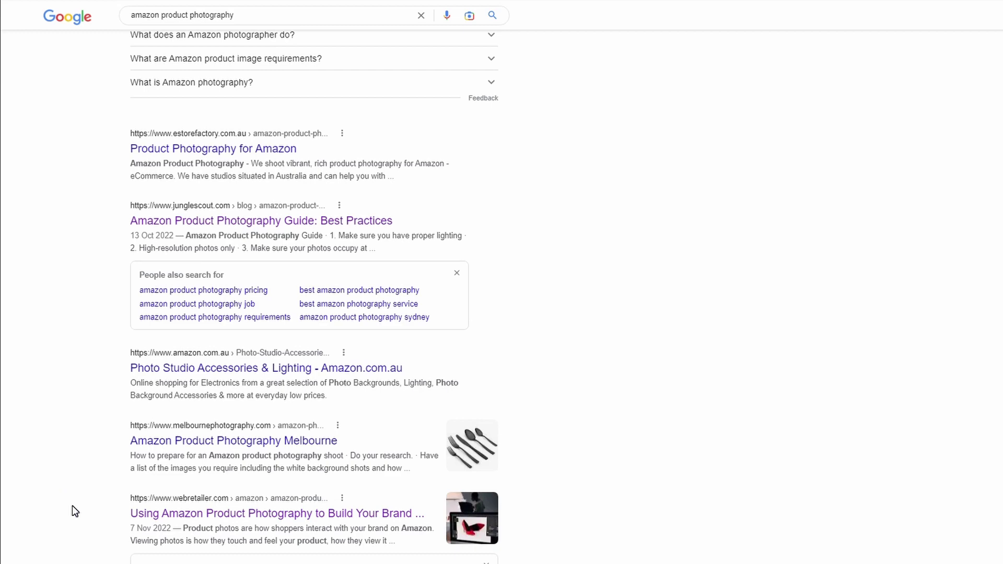
scroll(112, 426, down, 1)
scroll(116, 425, up, 1)
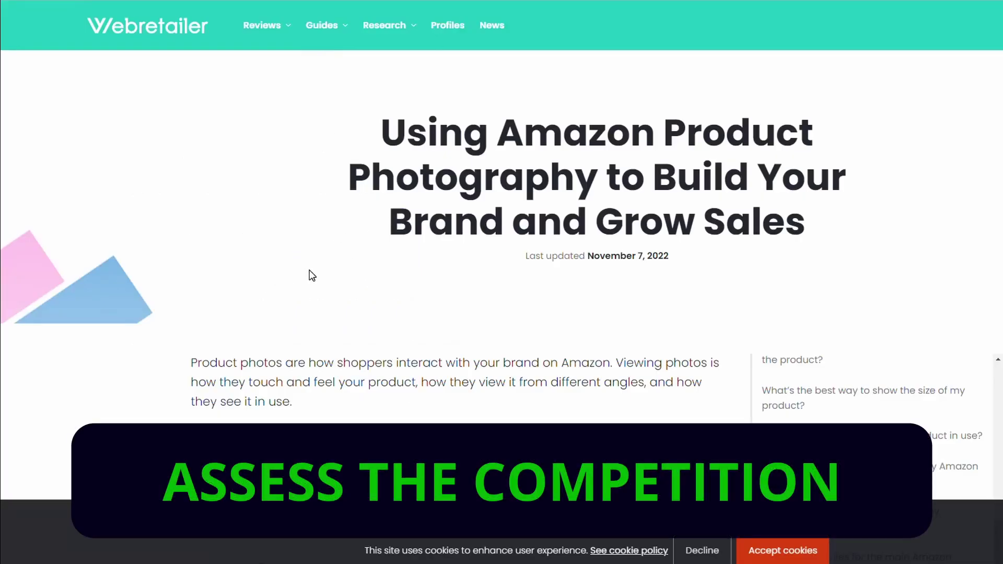
scroll(366, 314, down, 15)
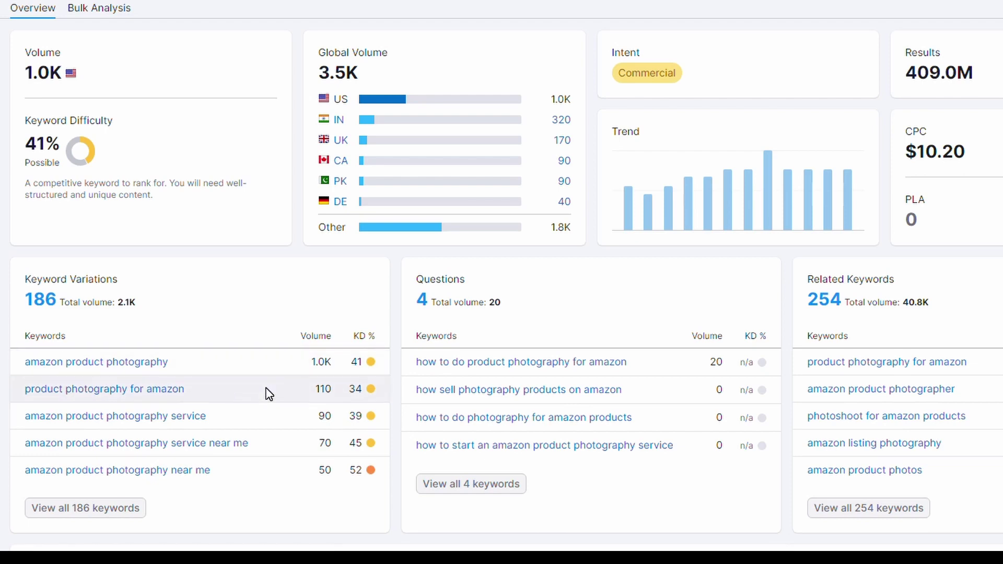
scroll(281, 418, down, 5)
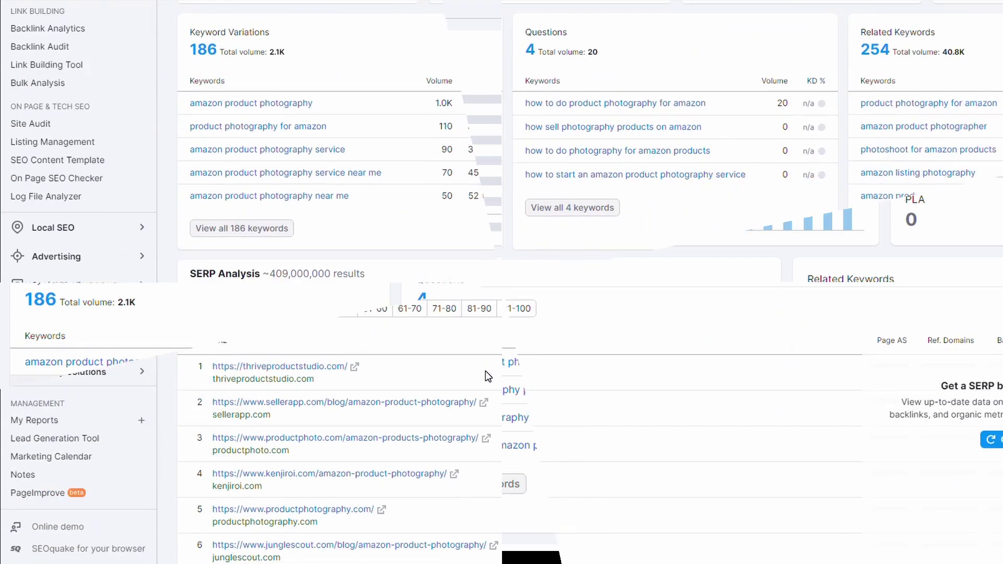
mouse_move(212, 138)
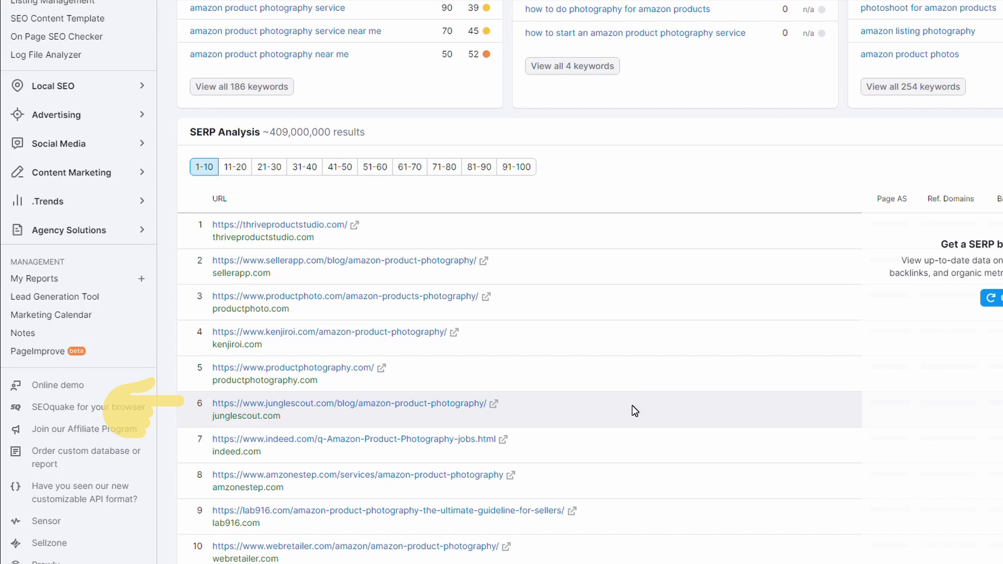
scroll(632, 405, down, 1)
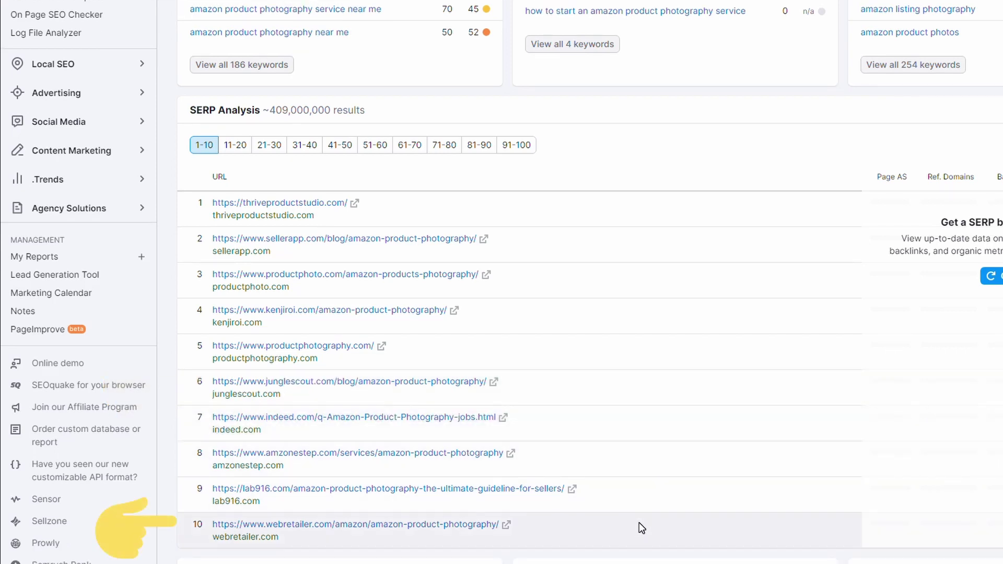
scroll(653, 476, up, 1)
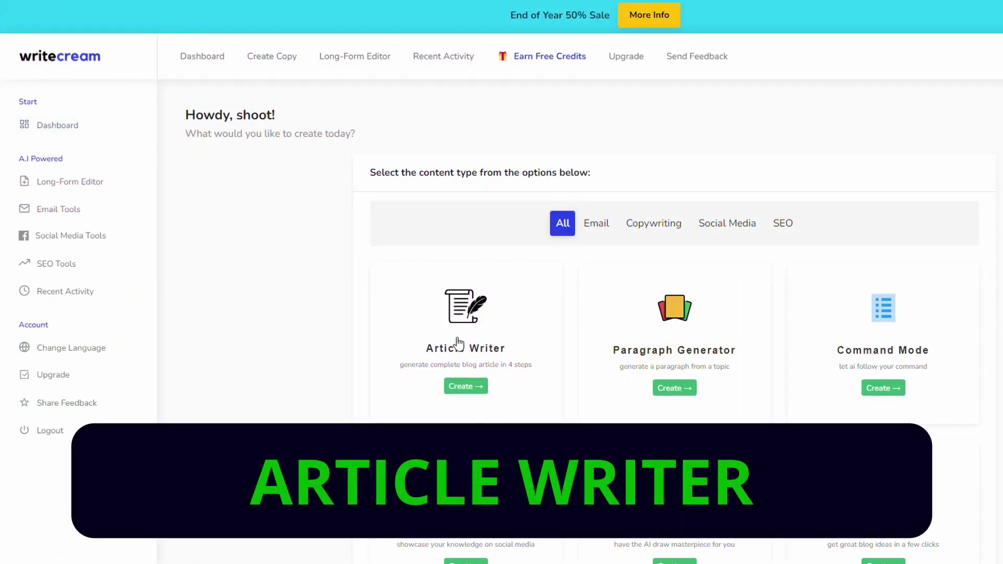
Start an Article Writer piece on amazon product photography with Idea 5, 'The Best Ways To Photograph Your Amazon Product'
click(458, 341)
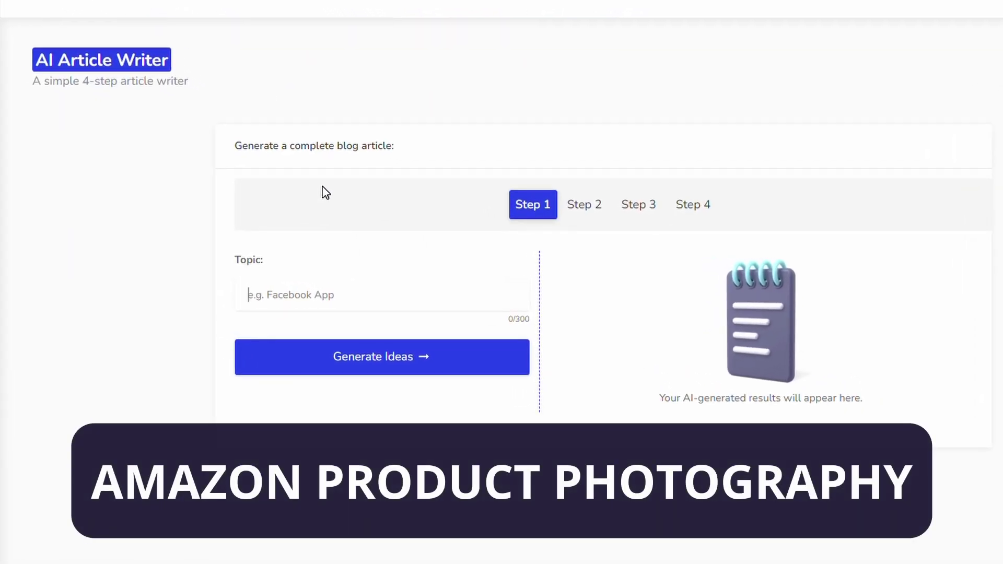
text(amazon product photography)
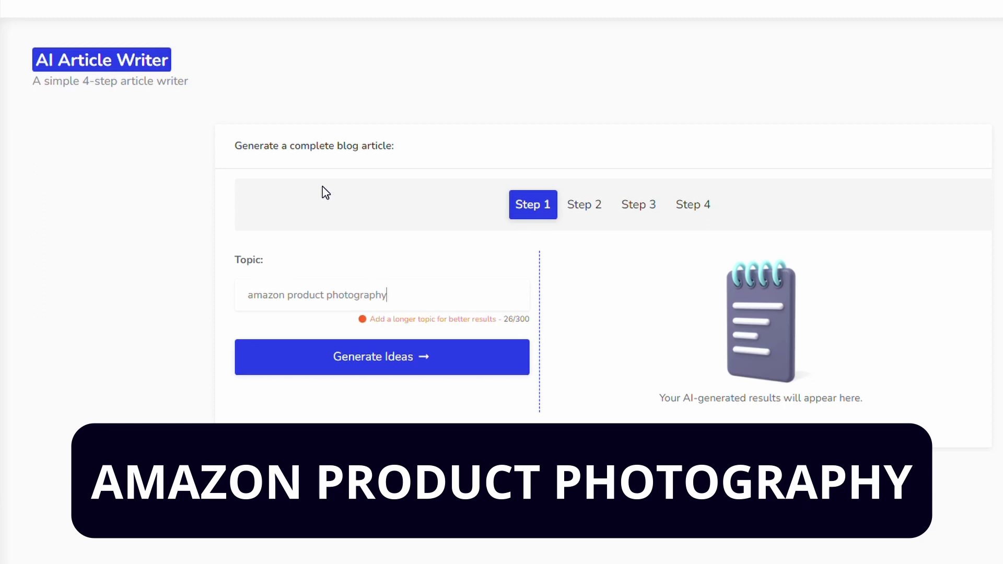
click(366, 360)
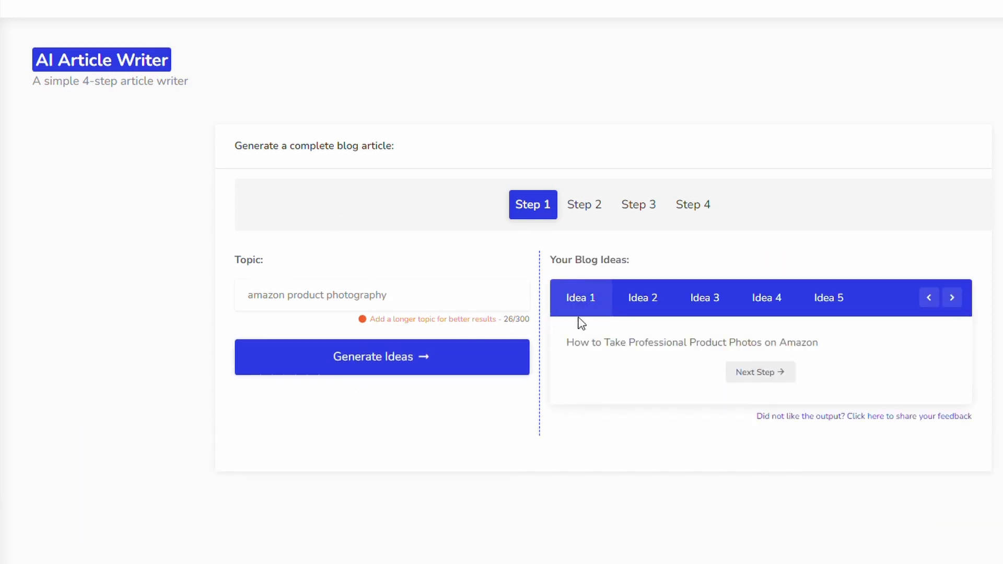
click(829, 298)
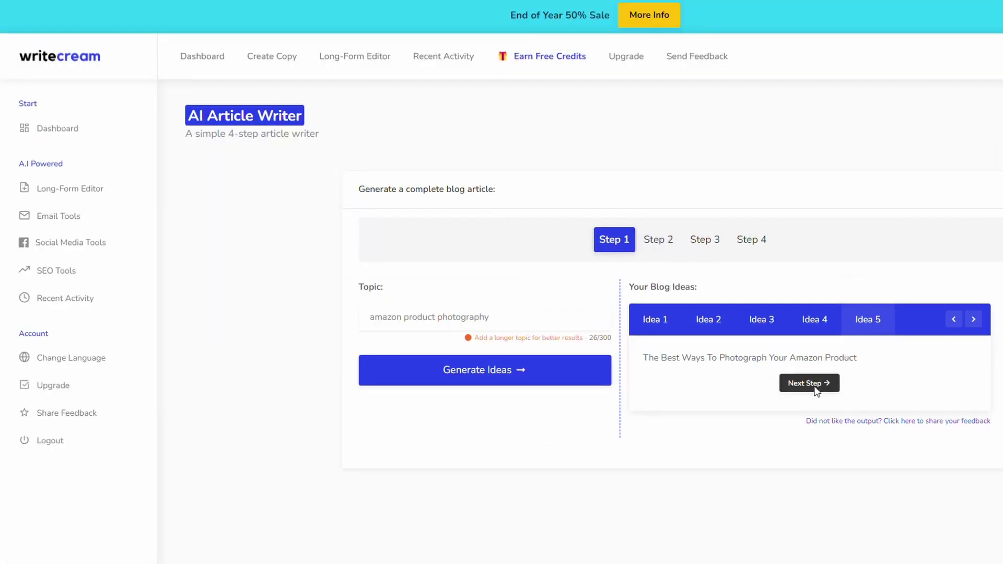
click(815, 391)
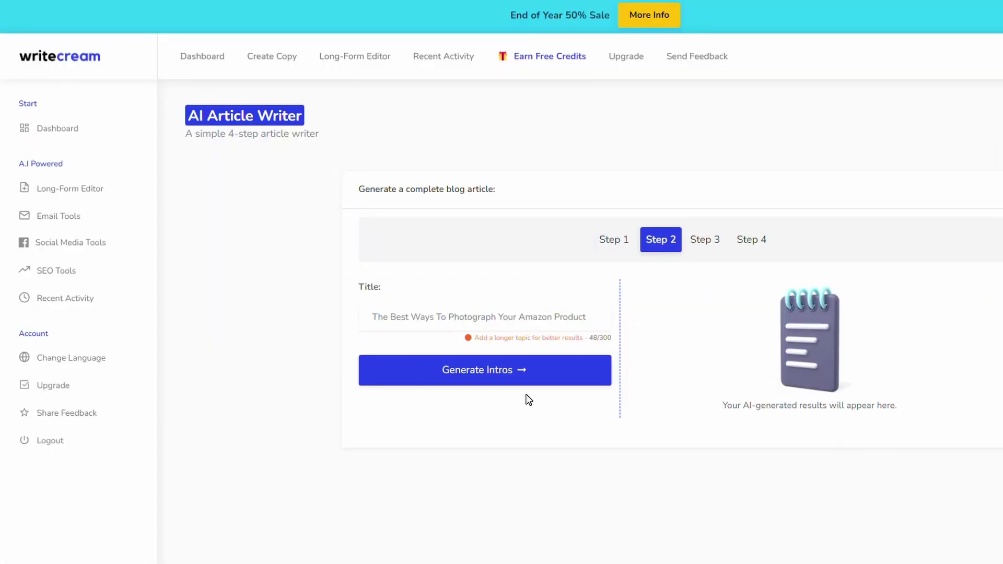
Generate intros and keep Intro 5, then generate outlines and select Outline 3
click(511, 384)
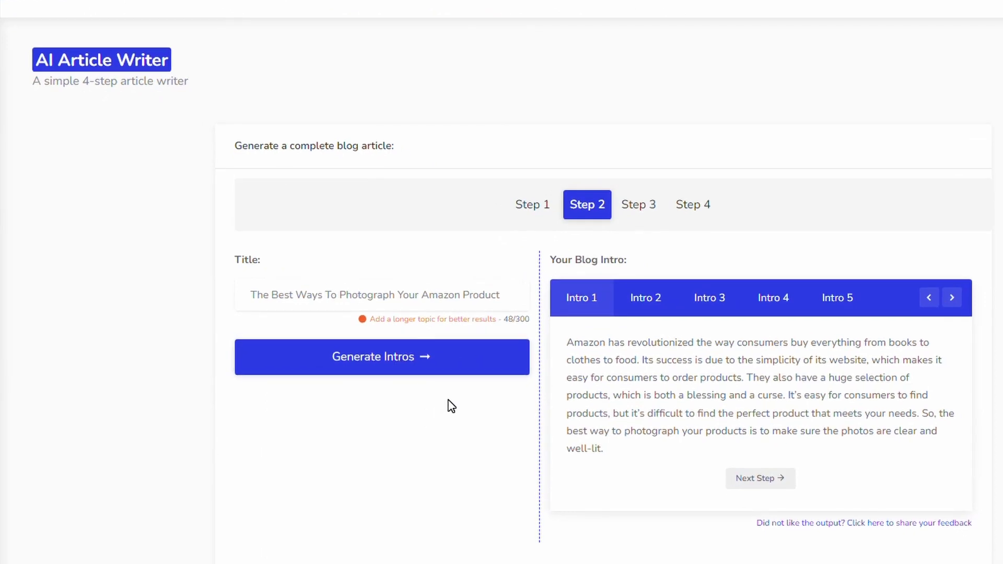
click(838, 298)
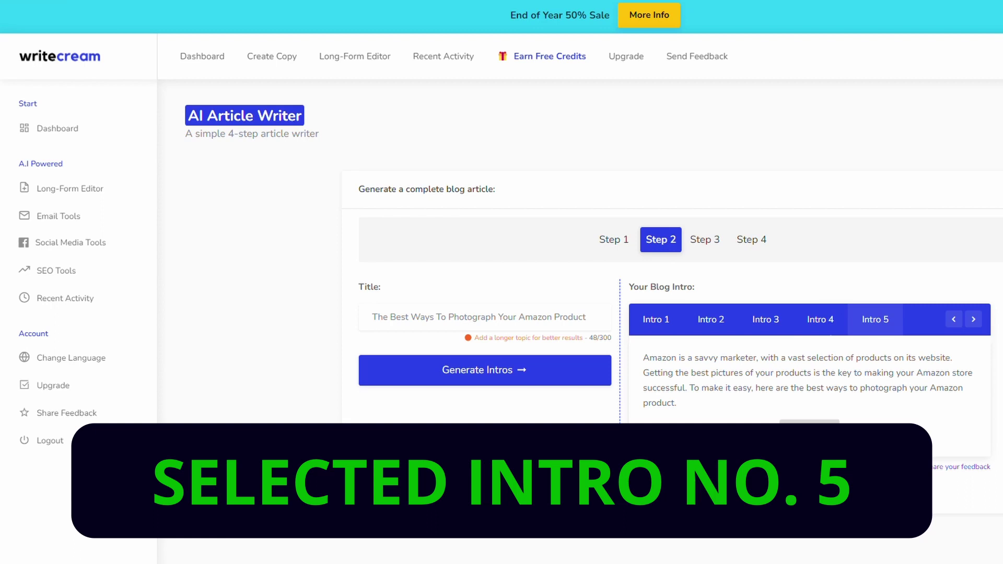
click(810, 429)
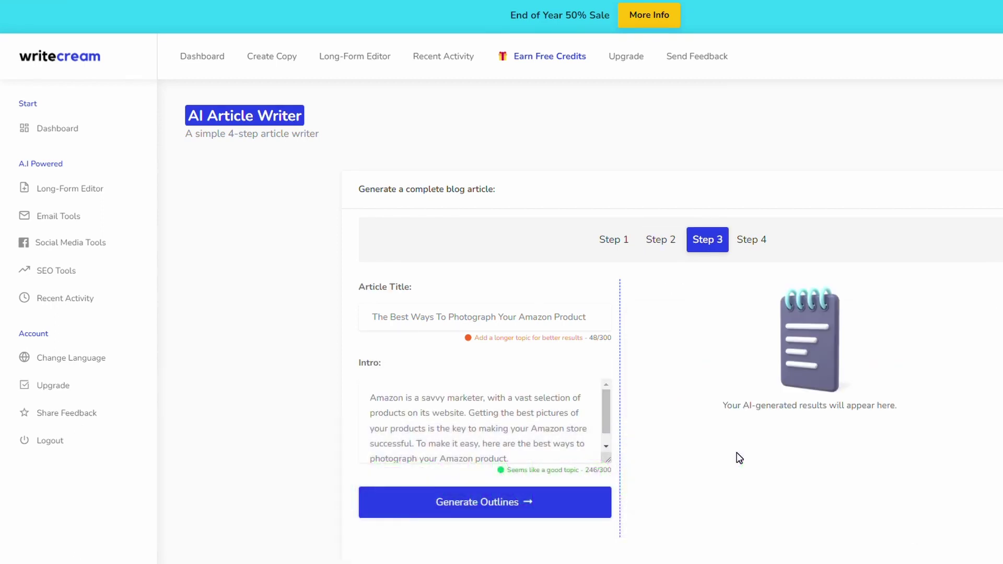
click(491, 508)
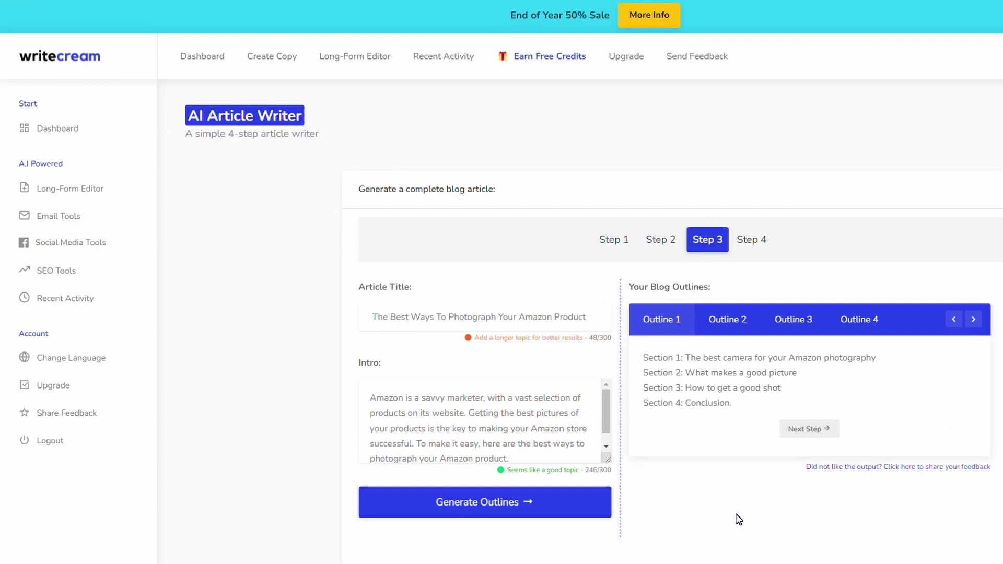
click(805, 321)
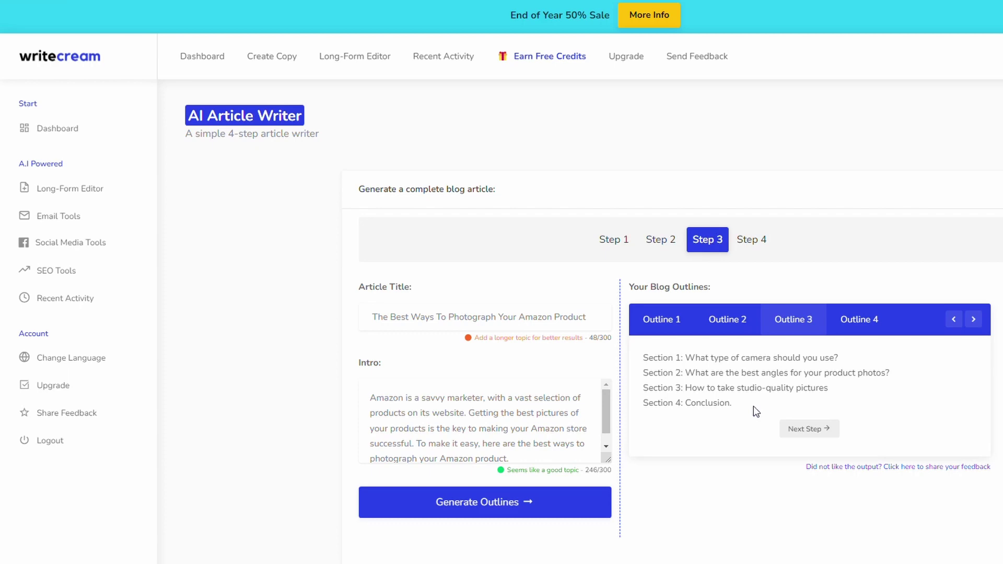
Write the 574-word article from Outline 3, review it, then go back to the dashboard
click(809, 429)
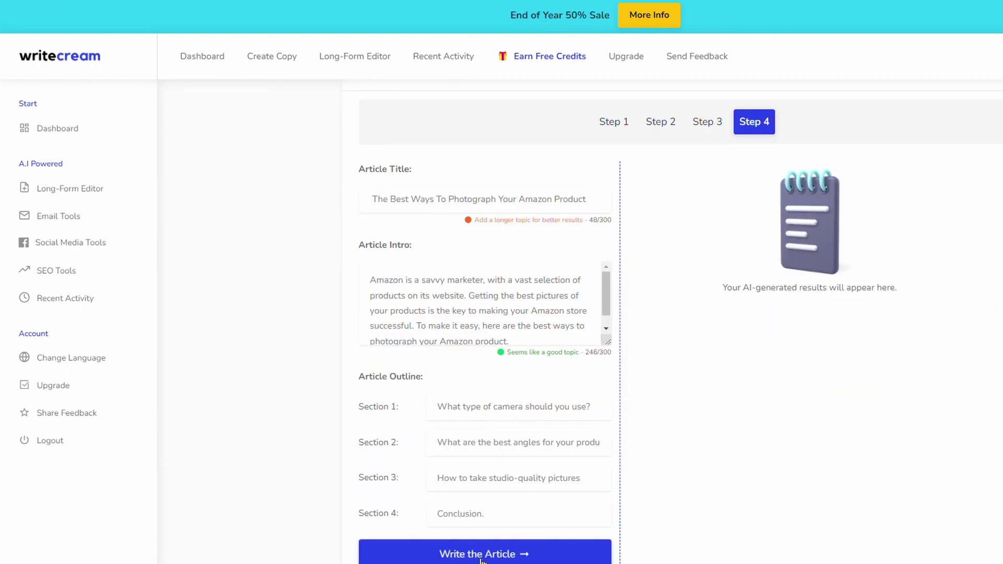
click(481, 558)
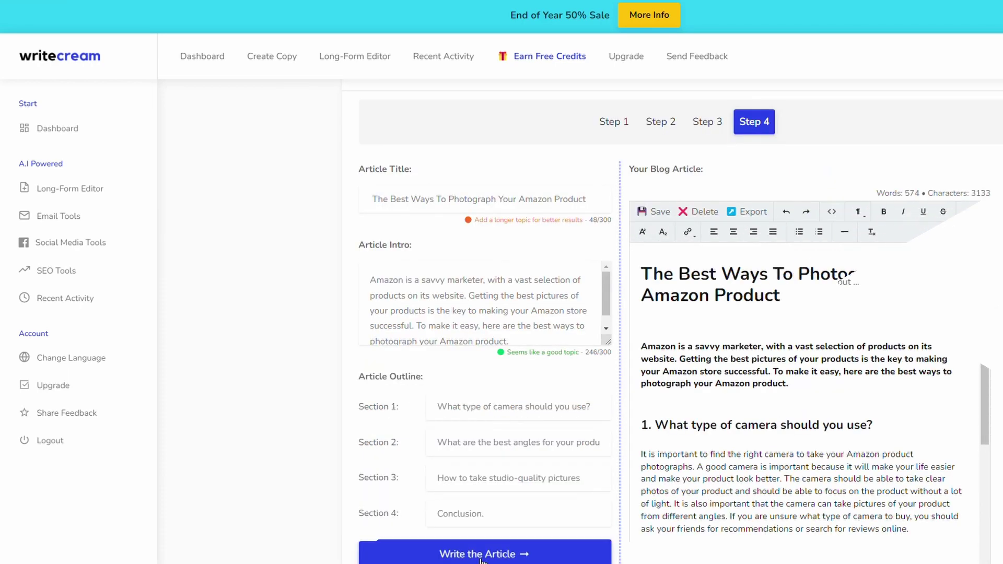
drag(987, 297, 988, 345)
scroll(988, 345, down, 10)
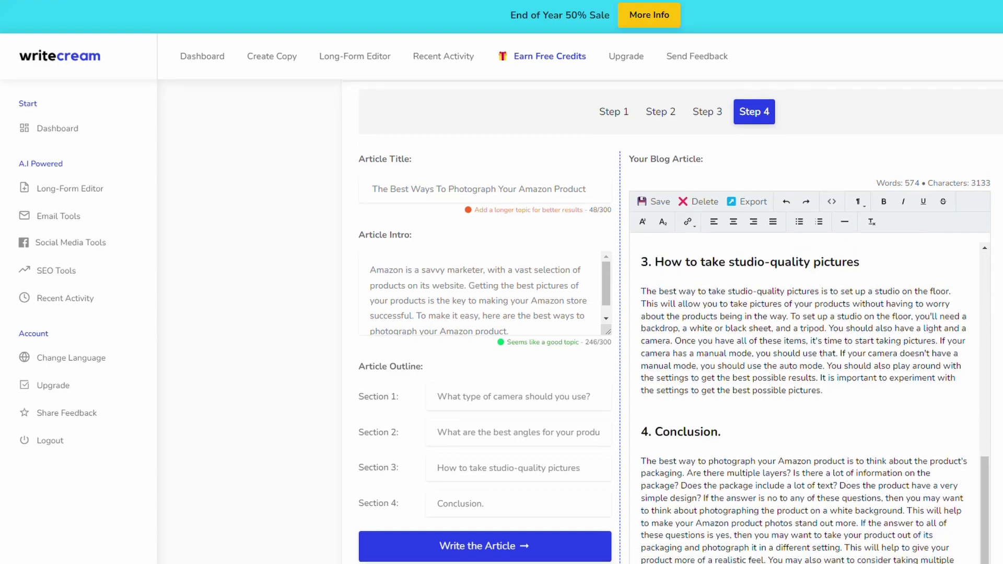
scroll(805, 314, up, 10)
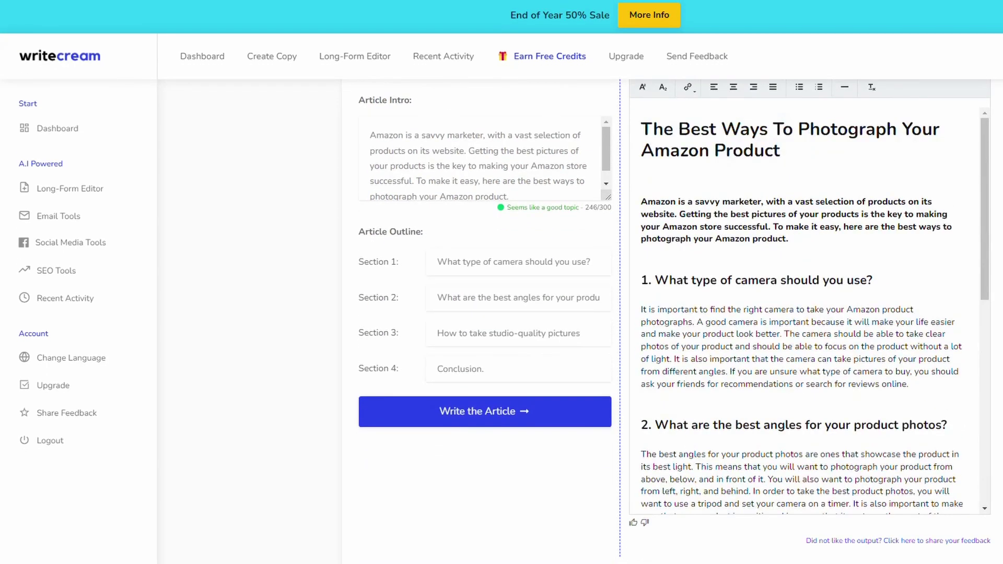
scroll(805, 313, up, 3)
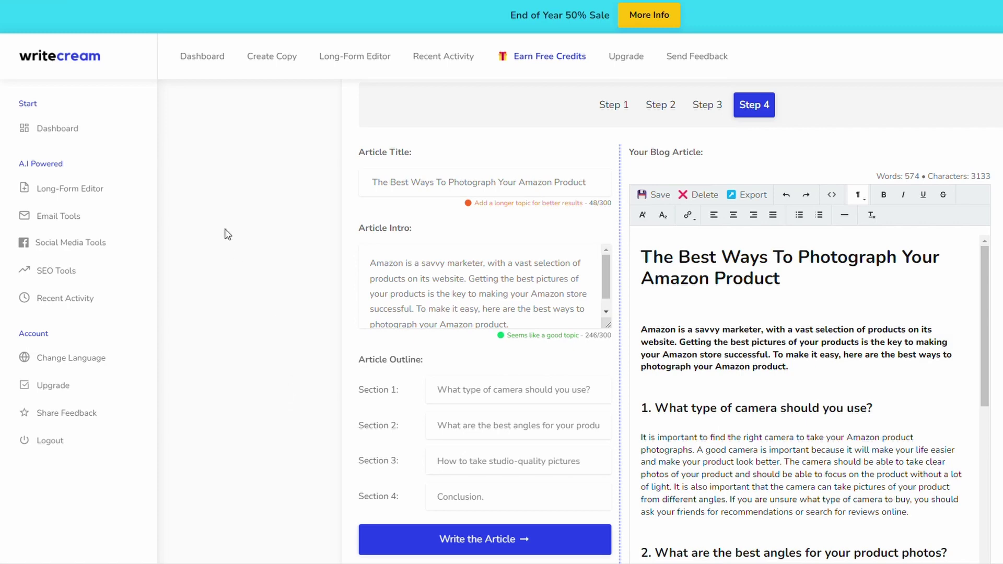
click(54, 130)
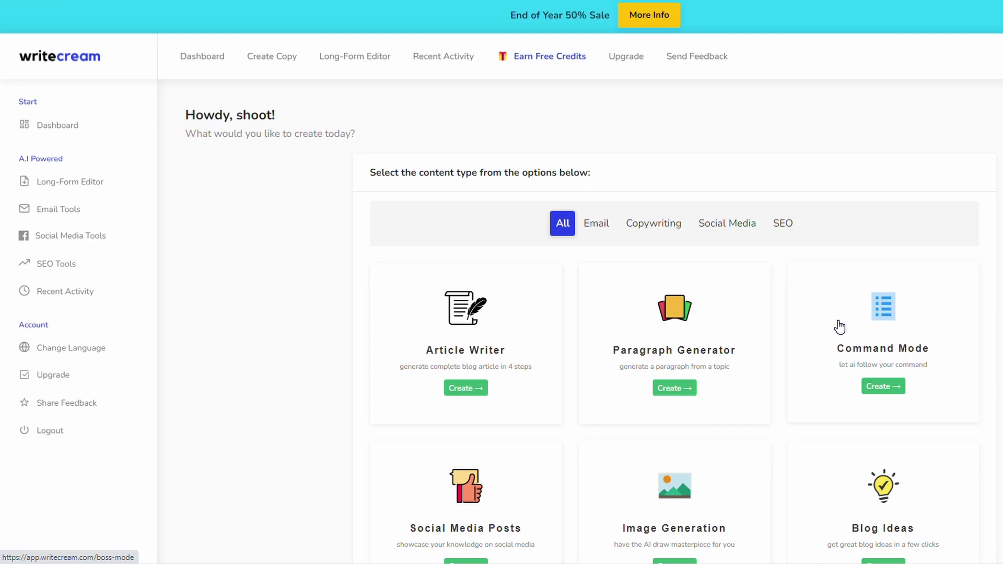
In Boss Mode, generate bullet-point benefits of high-quality product images and copy the first list
click(840, 326)
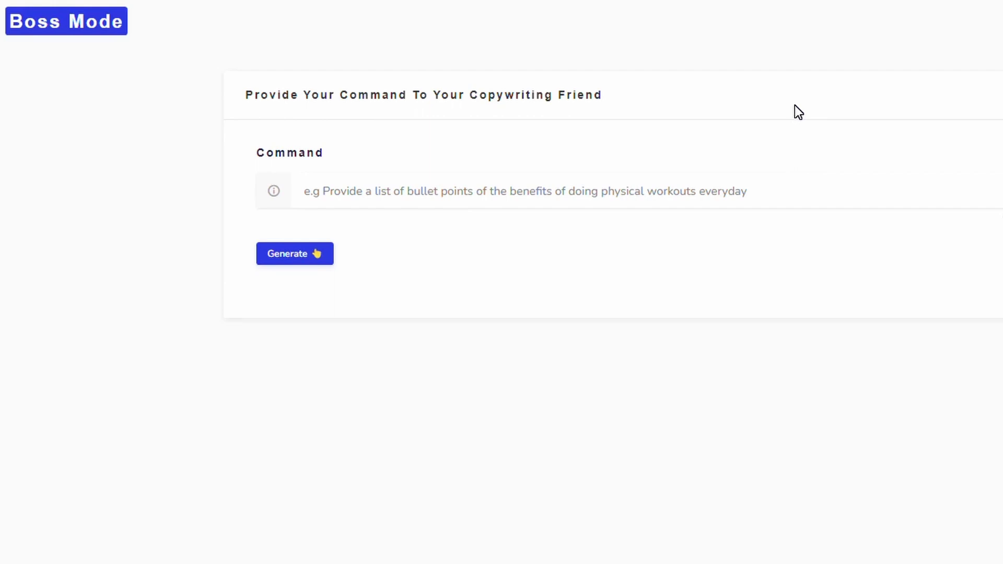
text(Provide a list of bullet points explaining the benefits of high quality product images for selling products online)
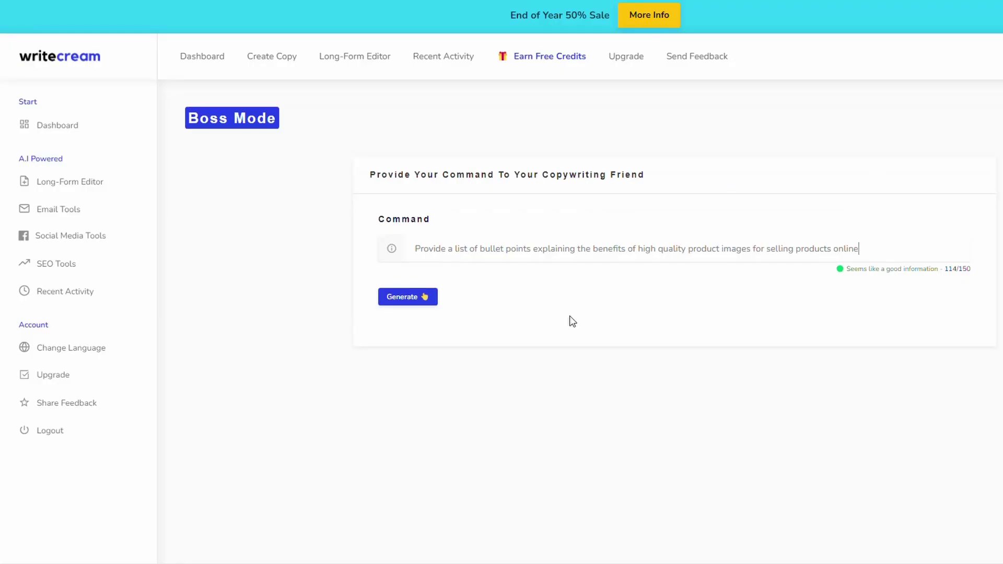
click(407, 297)
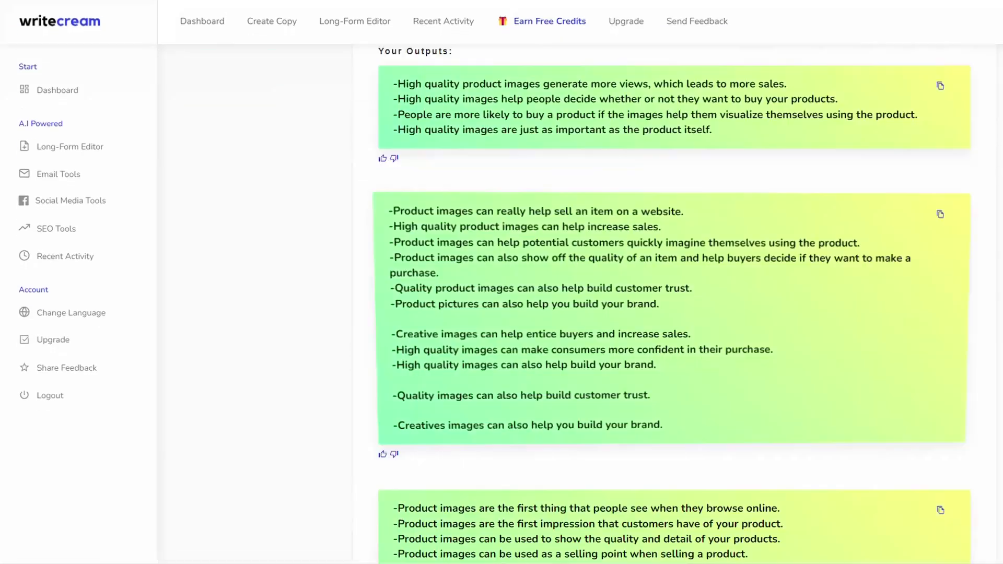
scroll(674, 305, up, 2)
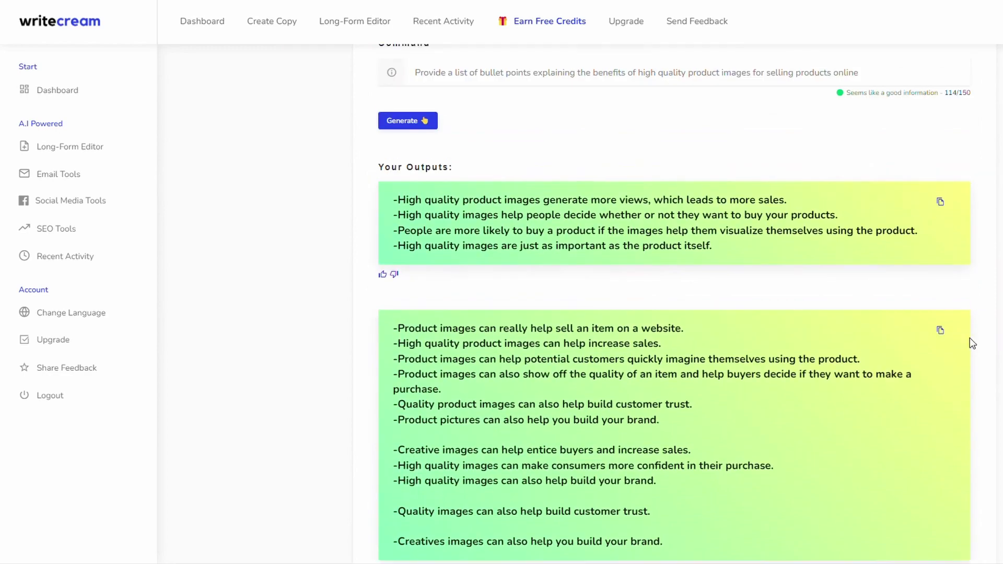
scroll(969, 355, down, 5)
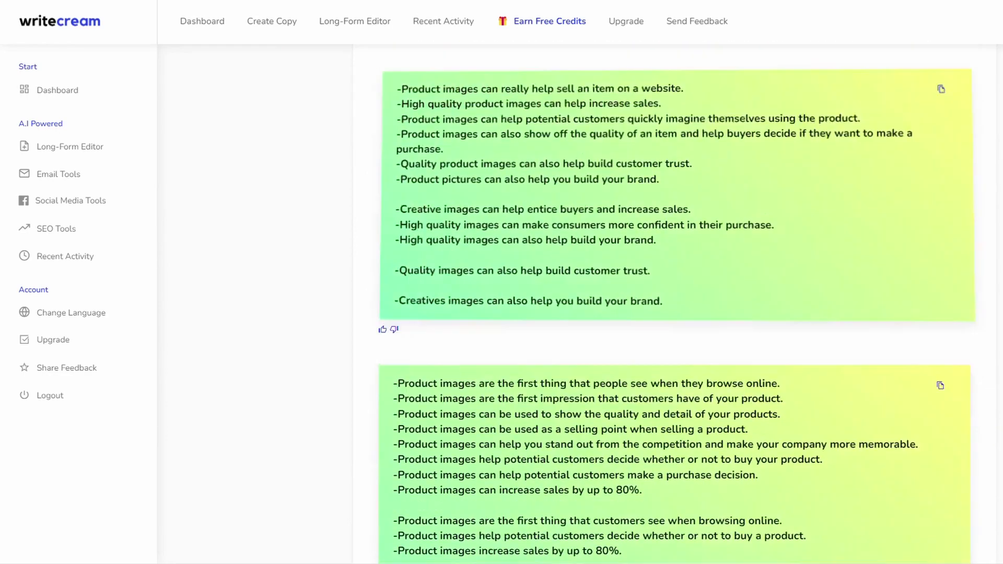
scroll(904, 418, up, 8)
click(940, 345)
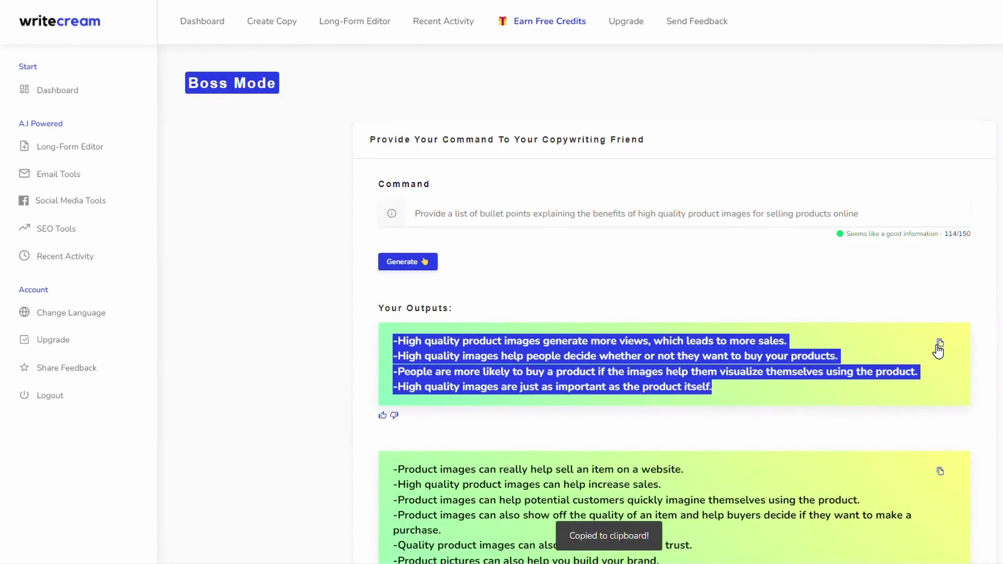
click(58, 90)
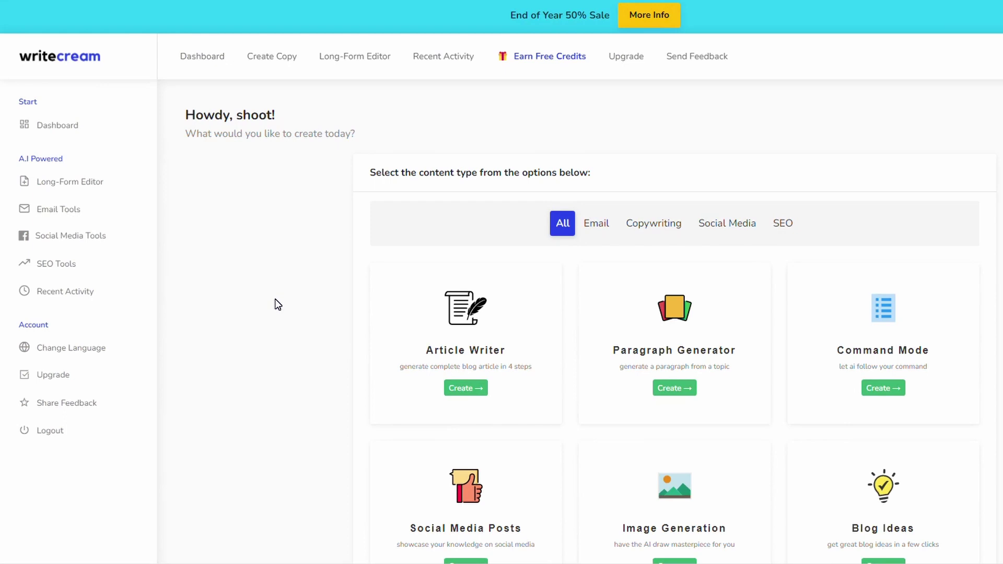
Open the Paragraph Generator to write paragraphs about LED light boxes for photography
click(675, 357)
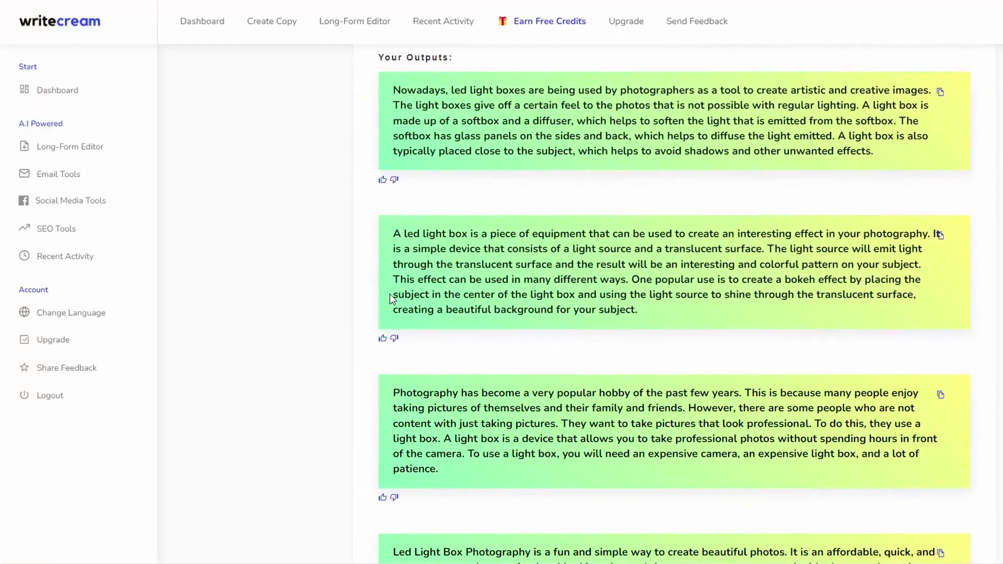
scroll(390, 293, down, 1)
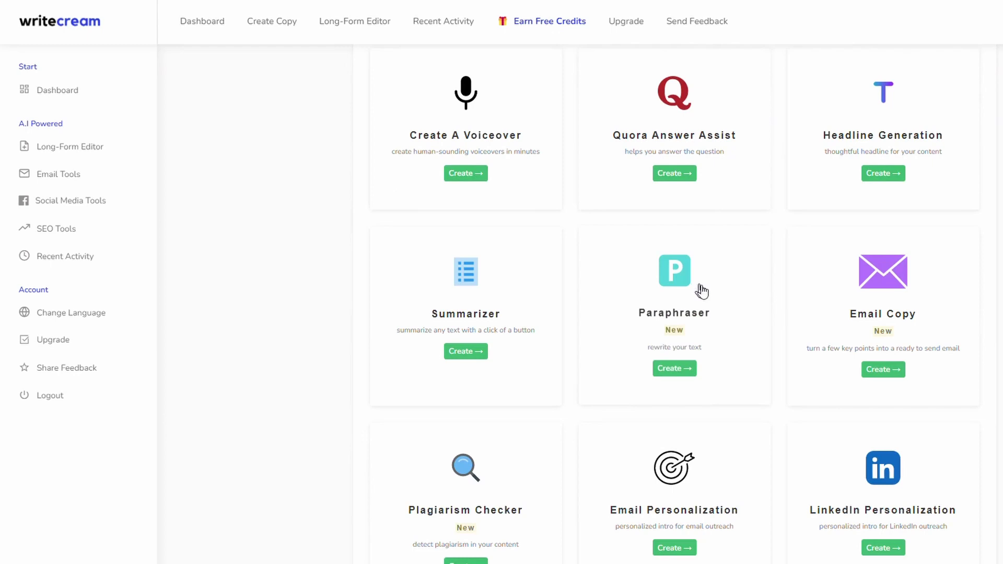
Paste the blog's two proper-lighting paragraphs (489 characters) into the Paraphraser's content box
click(635, 286)
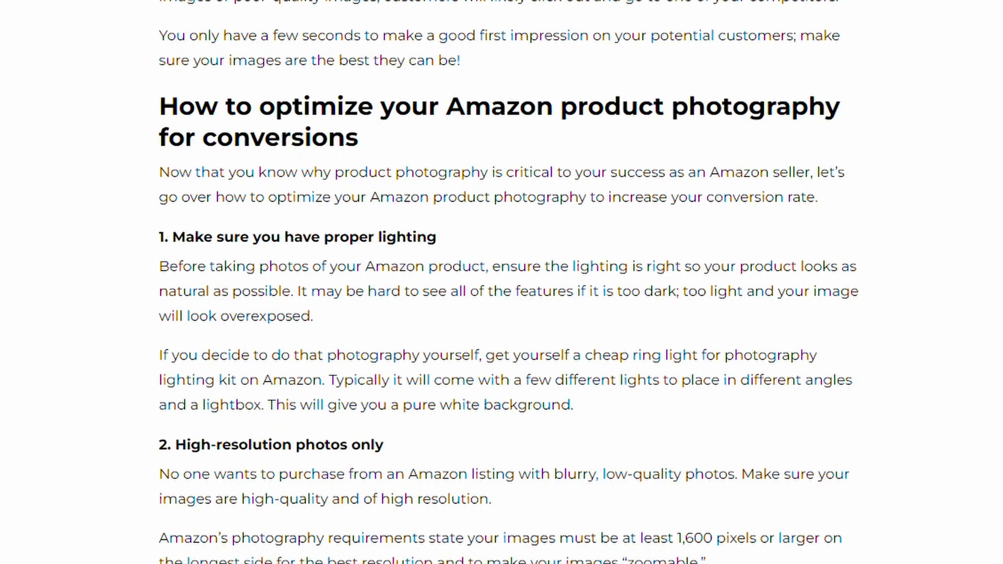
drag(160, 266, 665, 413)
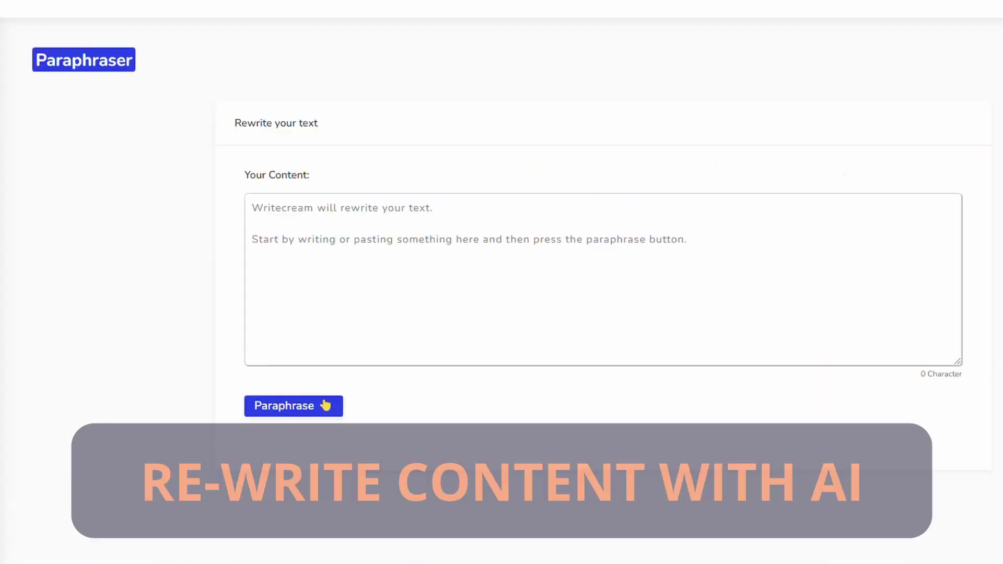
key(ctrl+v)
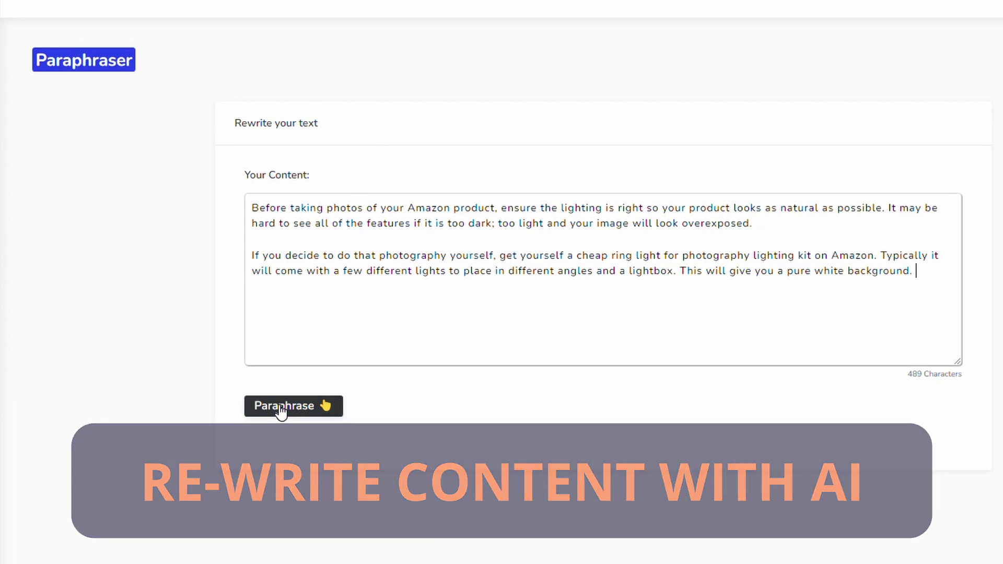
Paraphrase the two lighting paragraphs and copy the reworded output
click(282, 410)
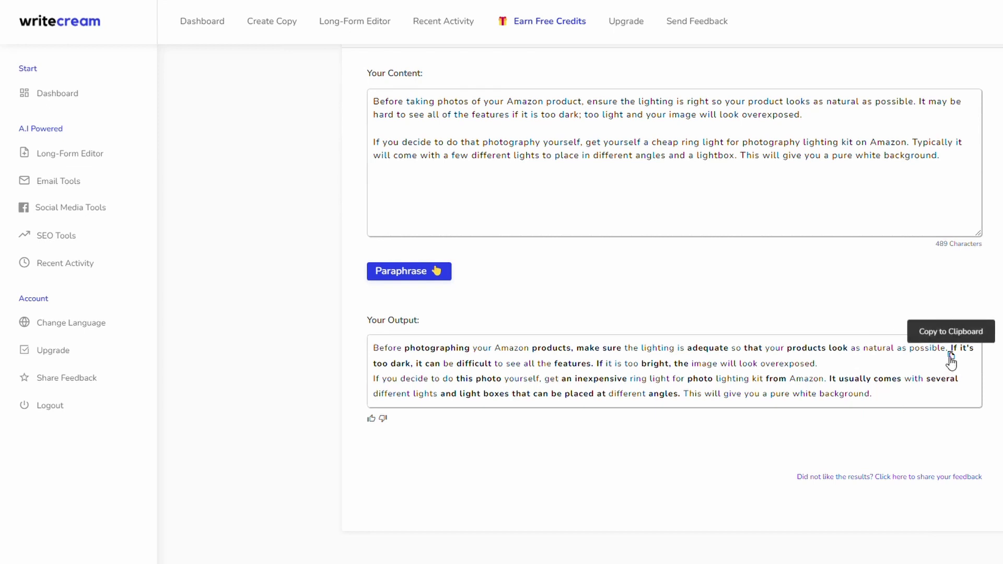
click(951, 356)
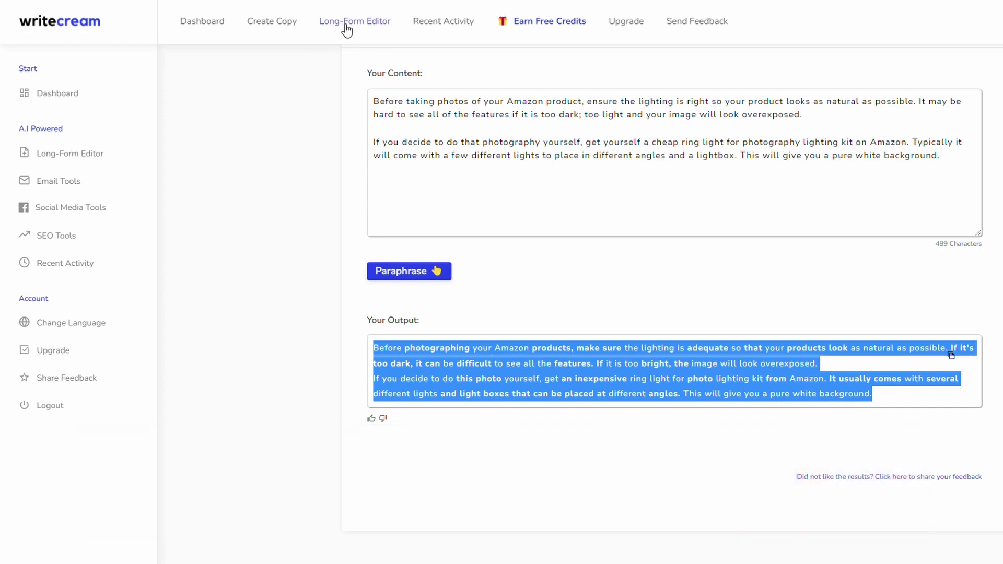
Open the Long-Form Editor and scroll through the collected article drafts
click(346, 23)
scroll(606, 345, up, 15)
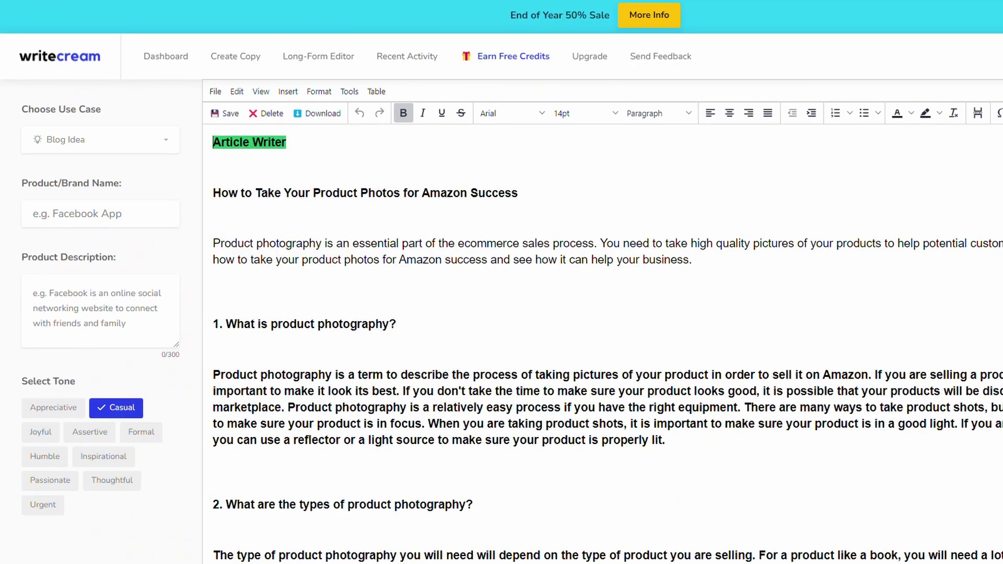
scroll(606, 345, down, 15)
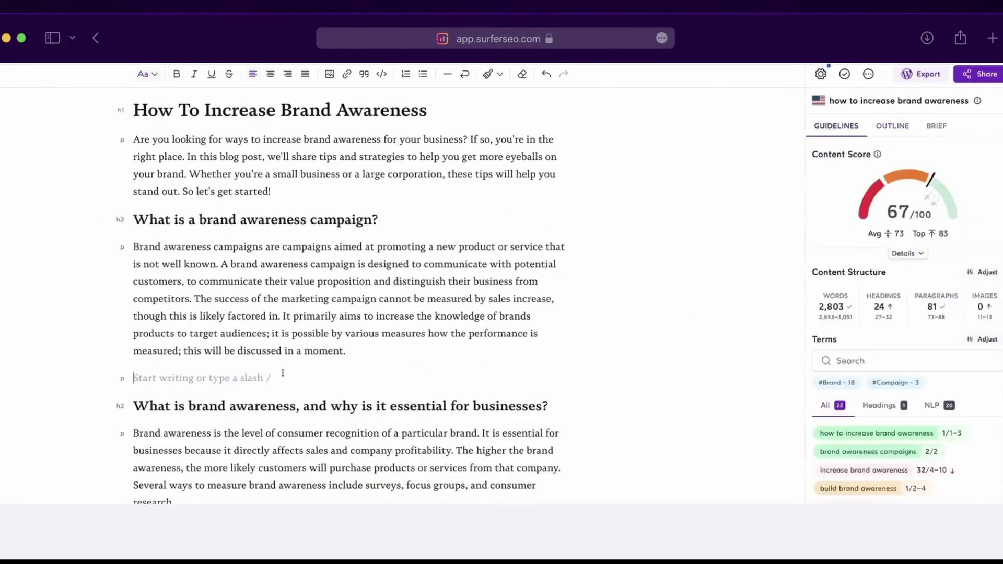
Add the line 'Target audience' under the brand awareness campaign section
text(Target audience)
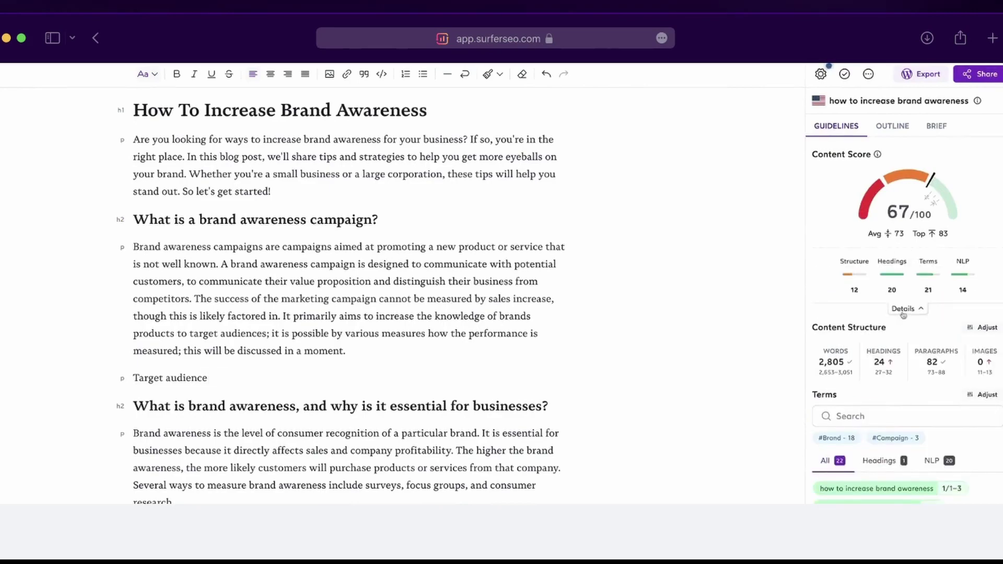
scroll(903, 459, down, 3)
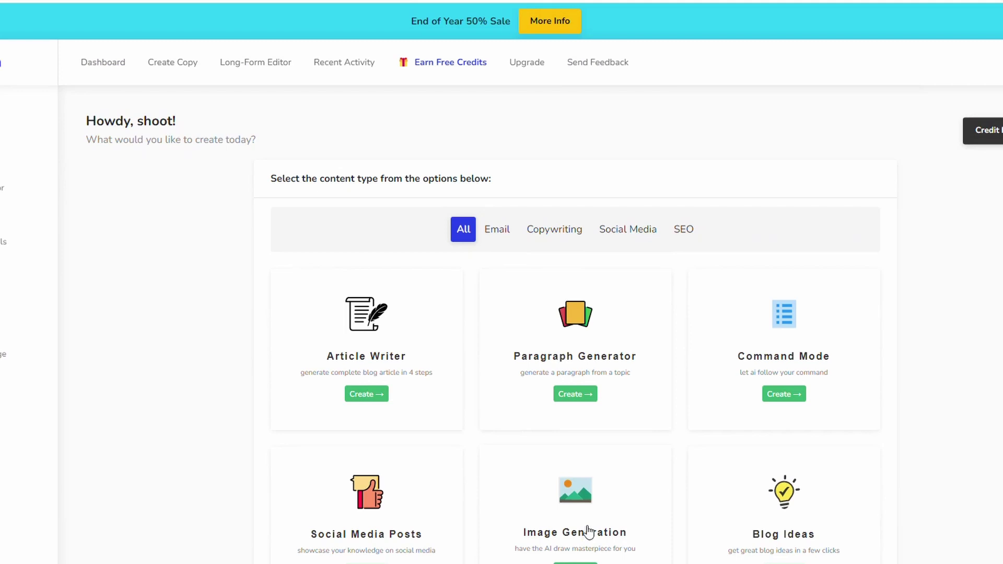
click(588, 532)
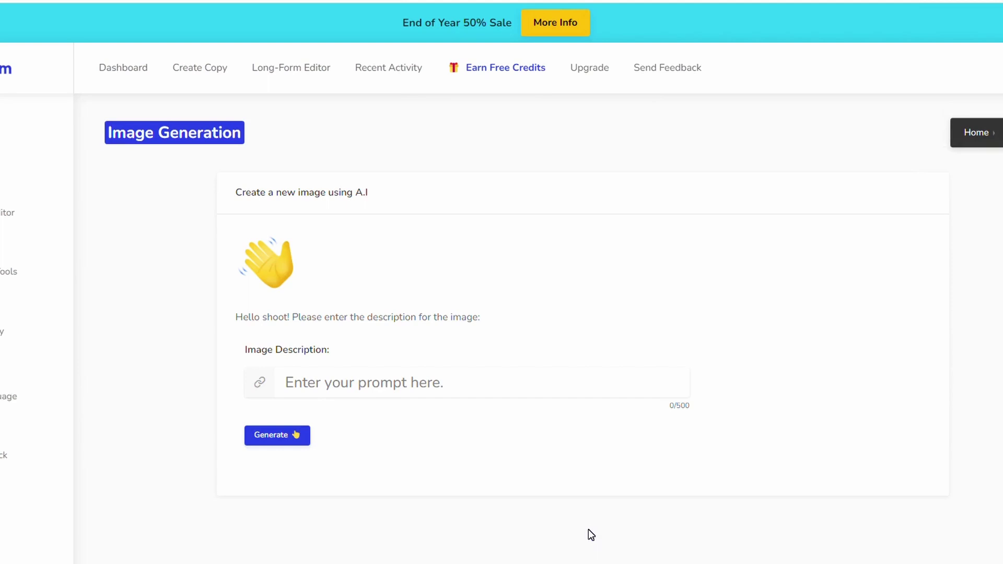
click(5, 140)
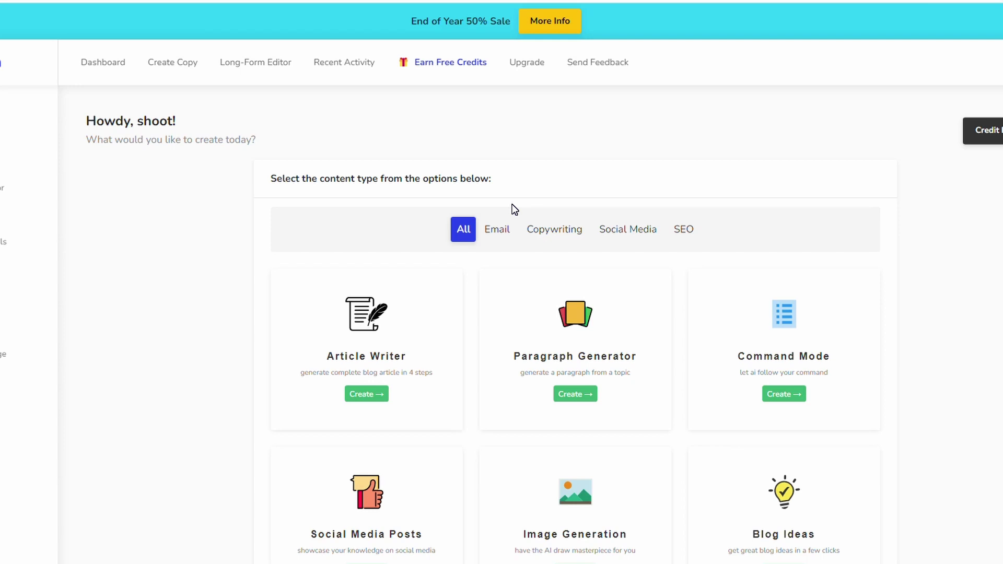
Filter to the SEO tools and open the SEO Meta Descriptions generator
click(683, 228)
scroll(678, 337, down, 2)
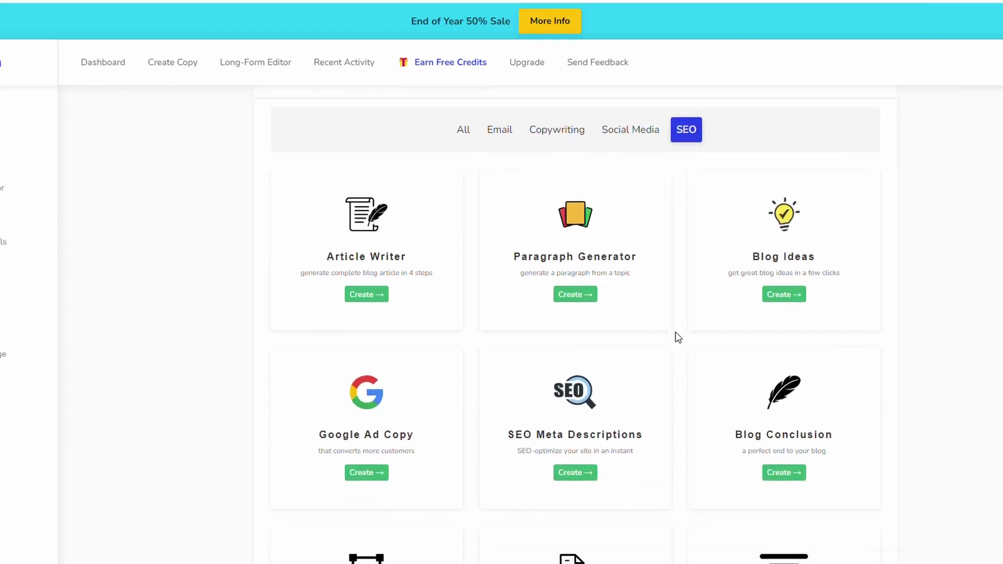
scroll(679, 337, down, 5)
click(578, 320)
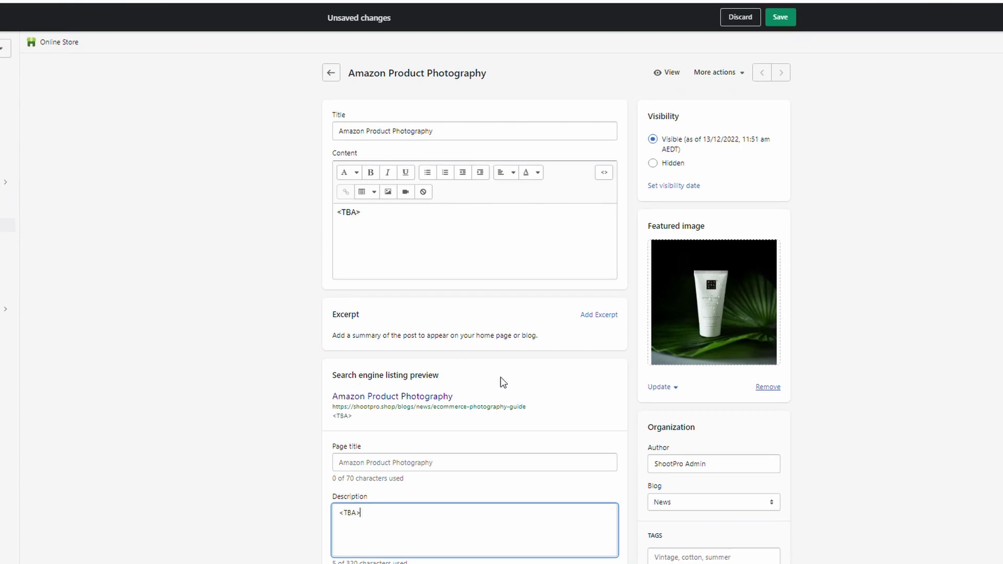
Scroll down the live 'Amazon Product Photography' post, dated Dec 13, 2022, to its benefits section
scroll(617, 306, down, 2)
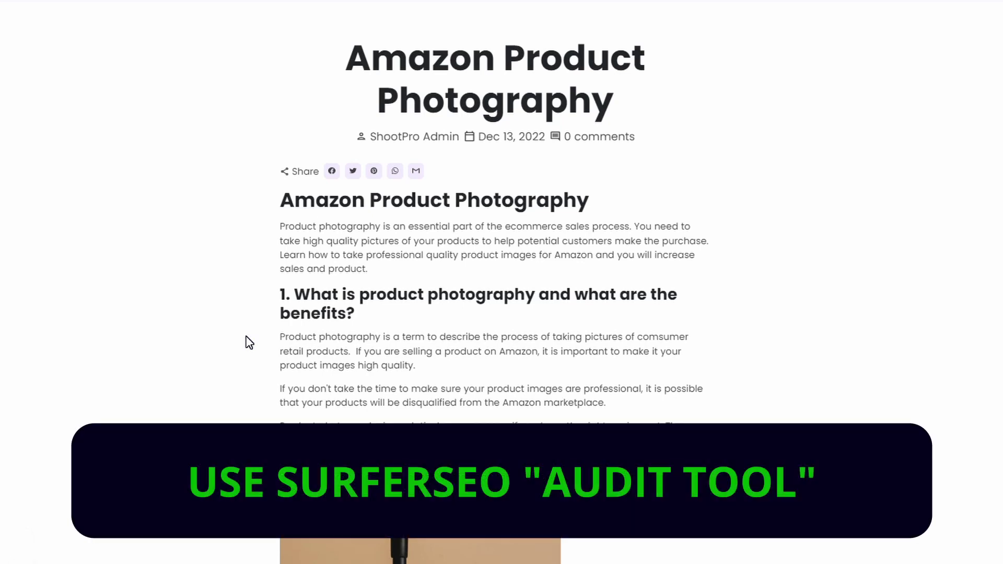
Scroll the live post past the pump-bottle product photo to the list of high-quality image benefits
scroll(252, 344, down, 3)
scroll(252, 344, down, 10)
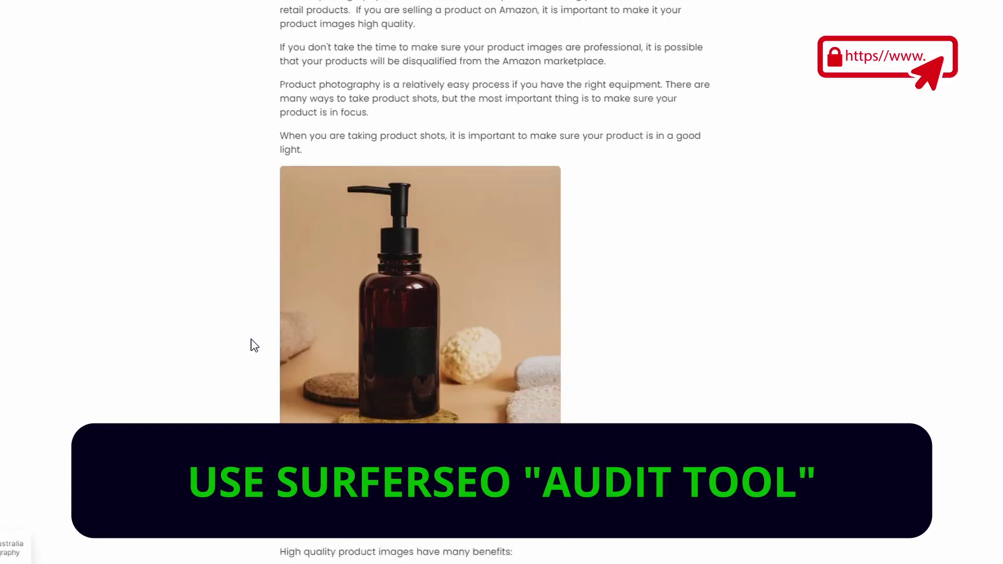